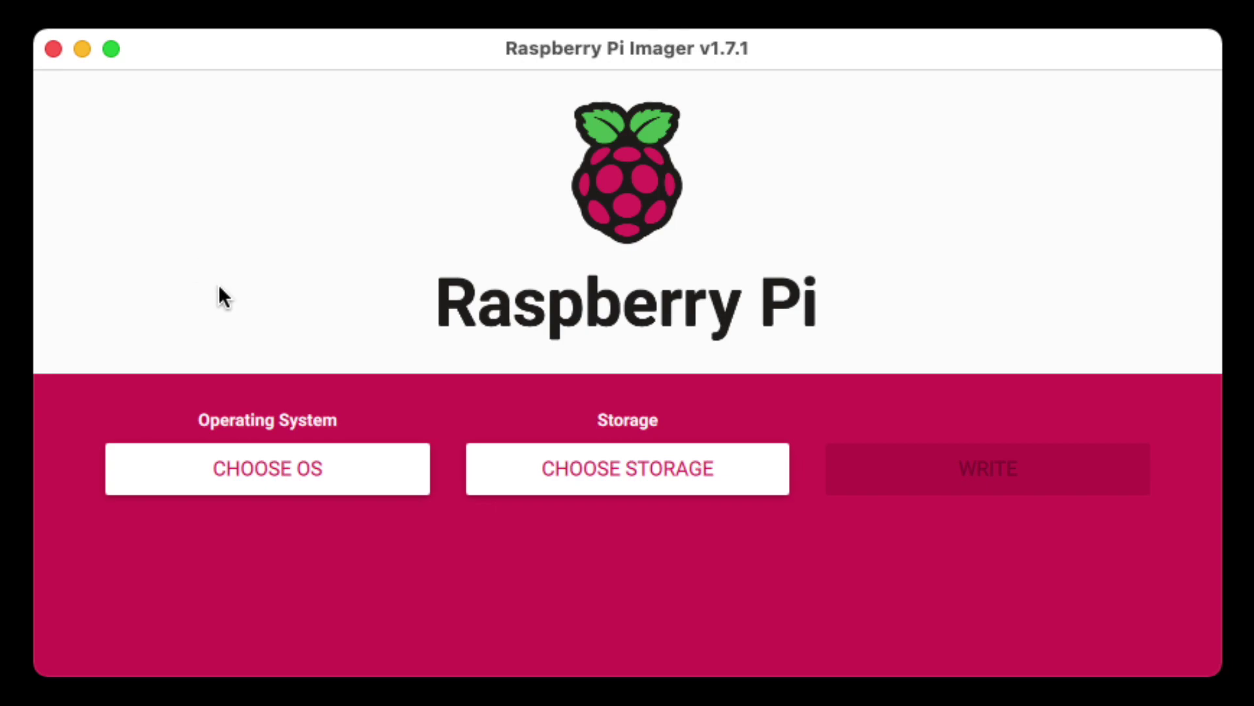
Step: Choose Raspberry Pi OS Lite (32-bit) from the Raspberry Pi OS (other) category as the operating system
left_click(260, 498)
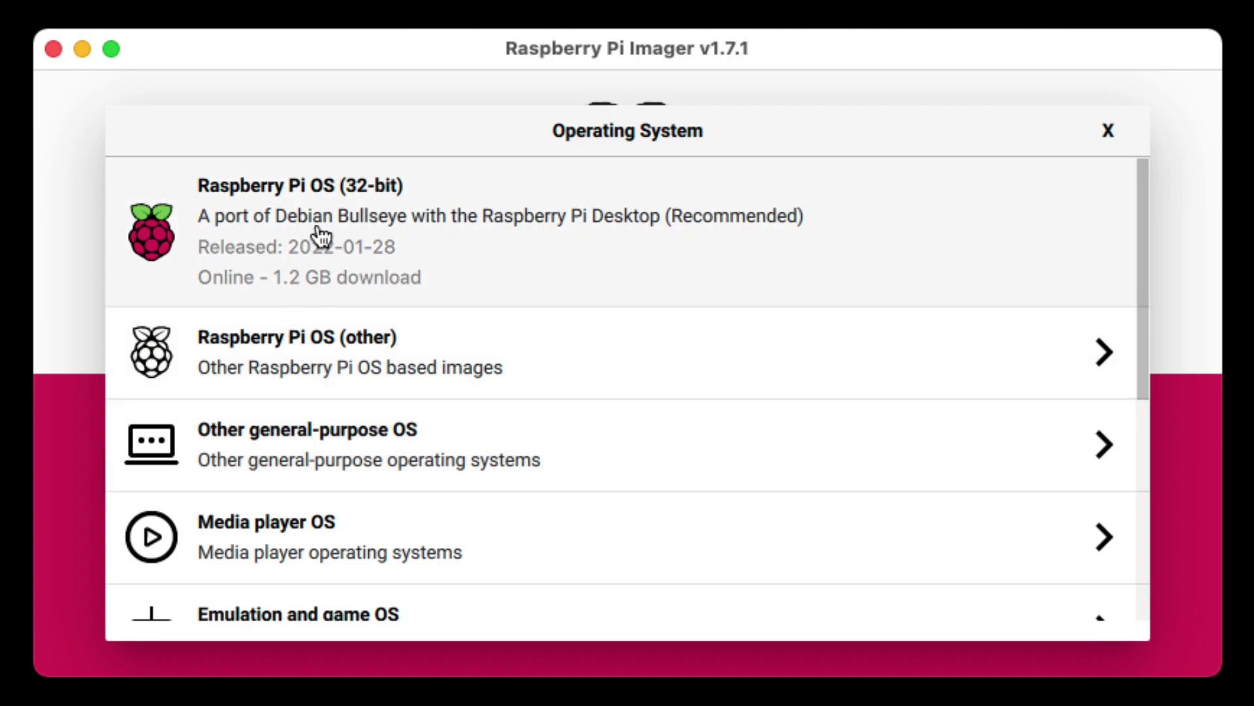
left_click(642, 360)
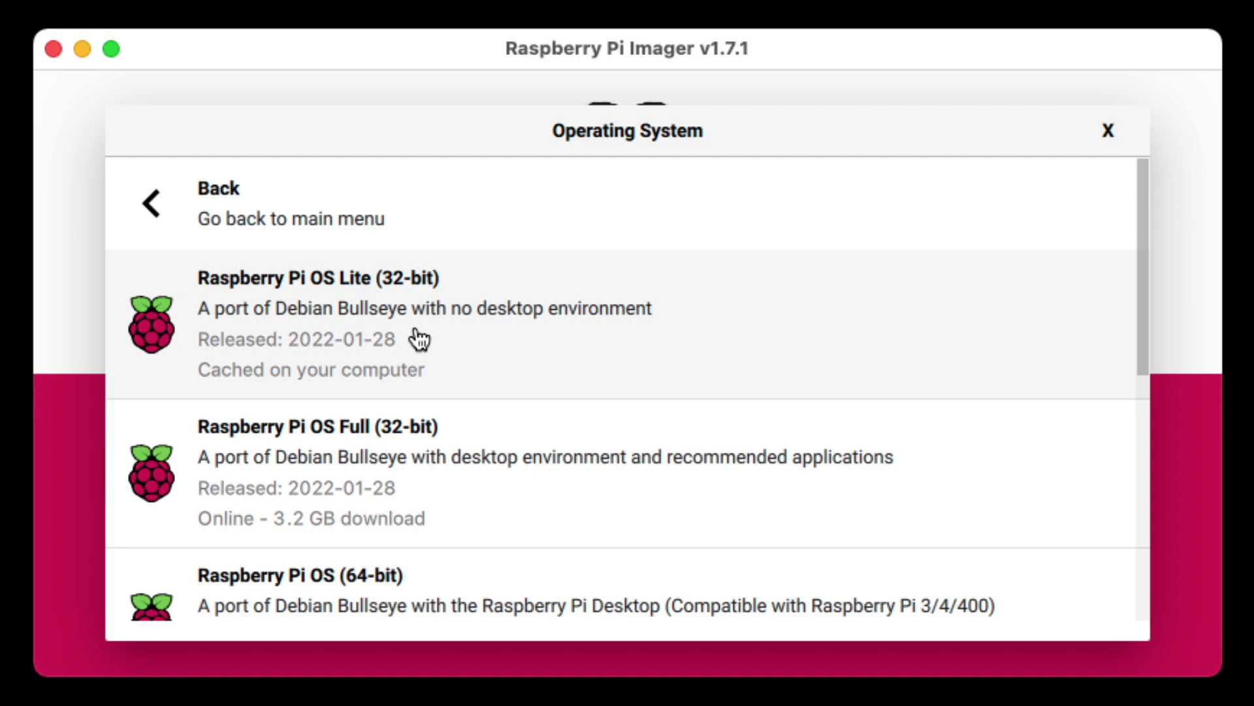
left_click(767, 325)
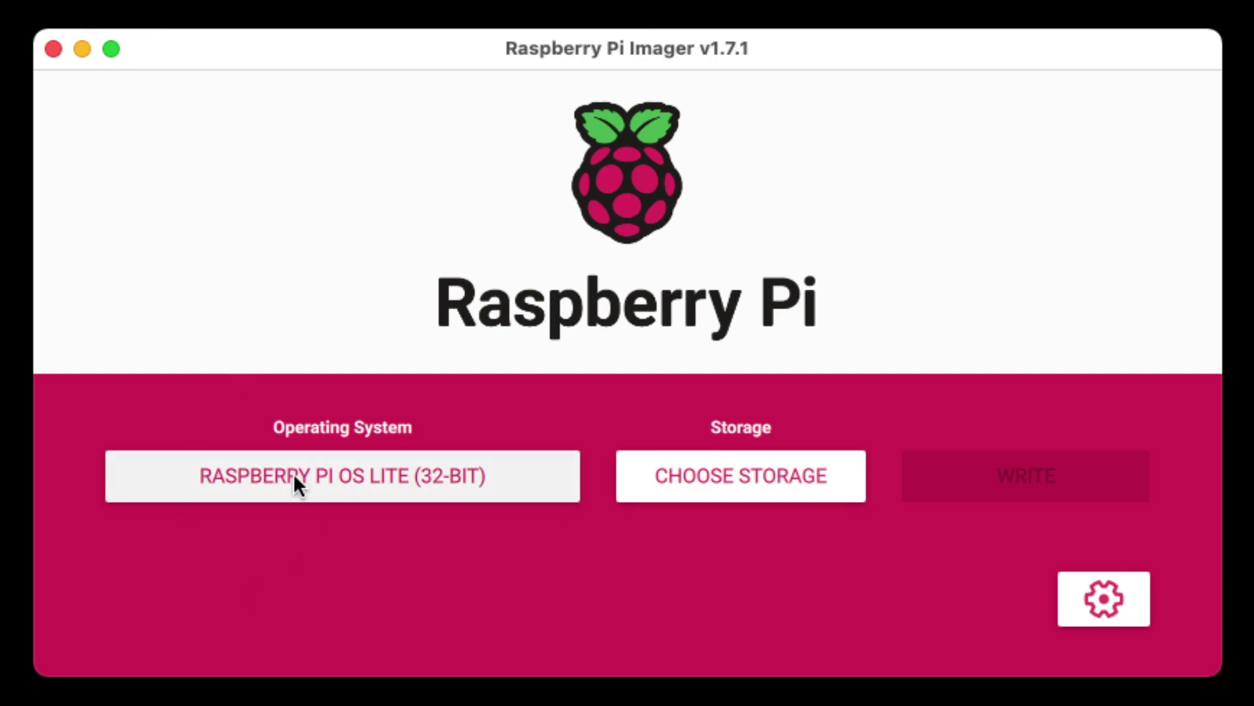
left_click(315, 475)
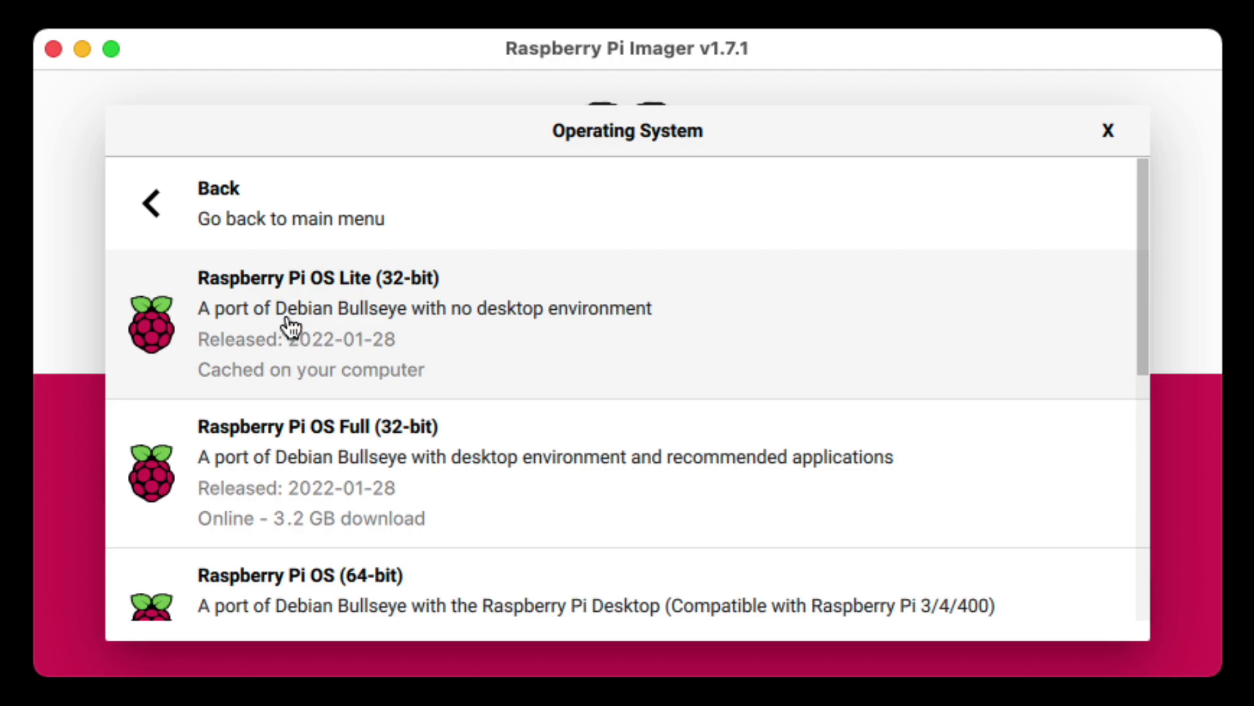
left_click(190, 202)
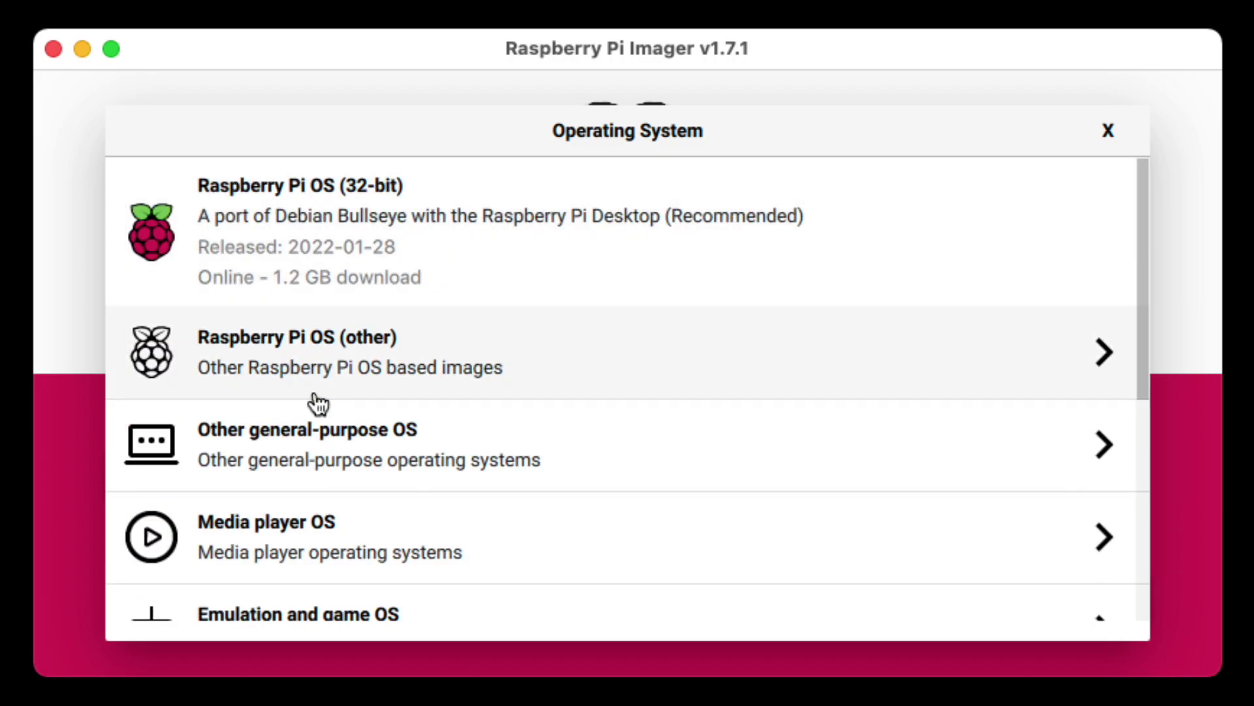
left_click_drag(457, 526, 392, 151)
left_click_drag(383, 484, 388, 547)
left_click(344, 439)
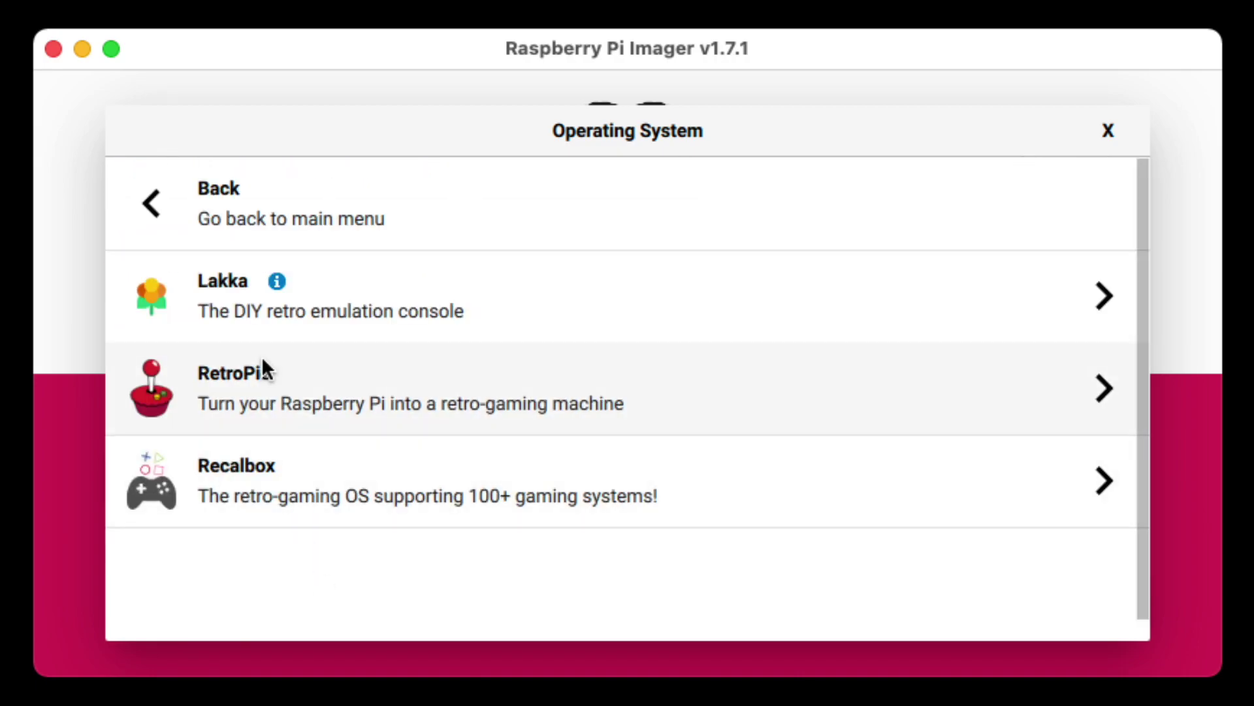
left_click(264, 395)
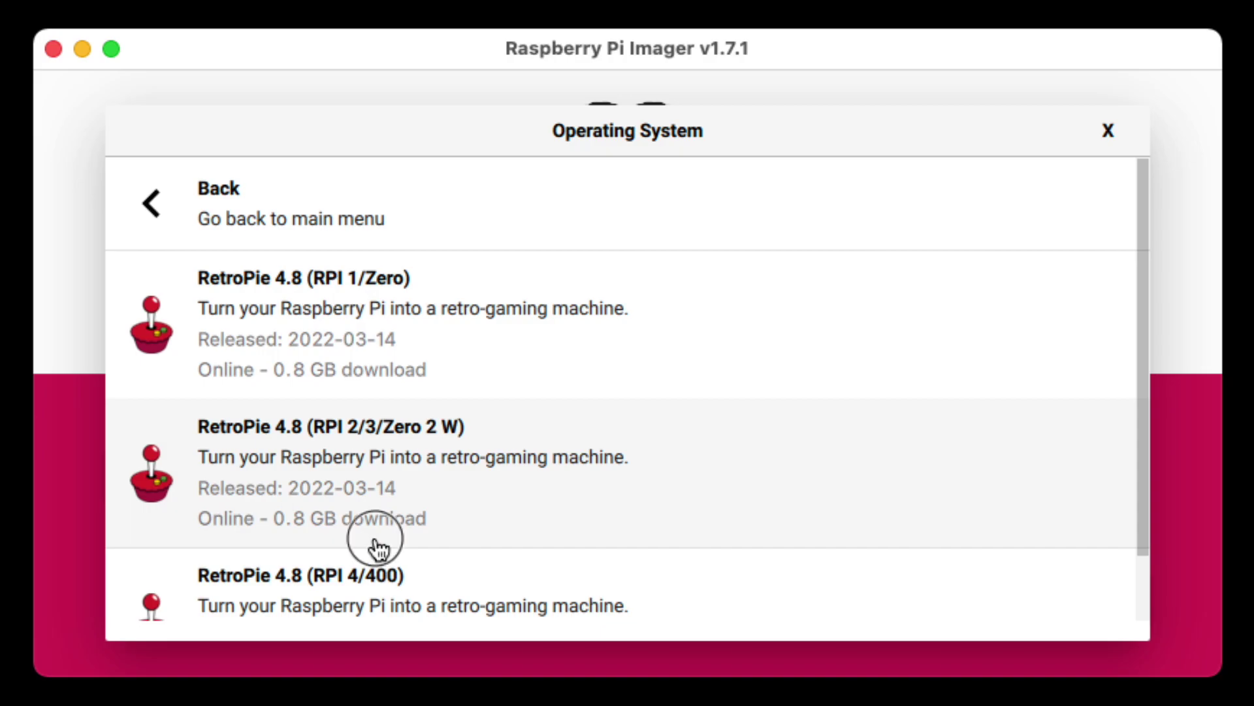
scroll(358, 581, "down", 2)
left_click(325, 562)
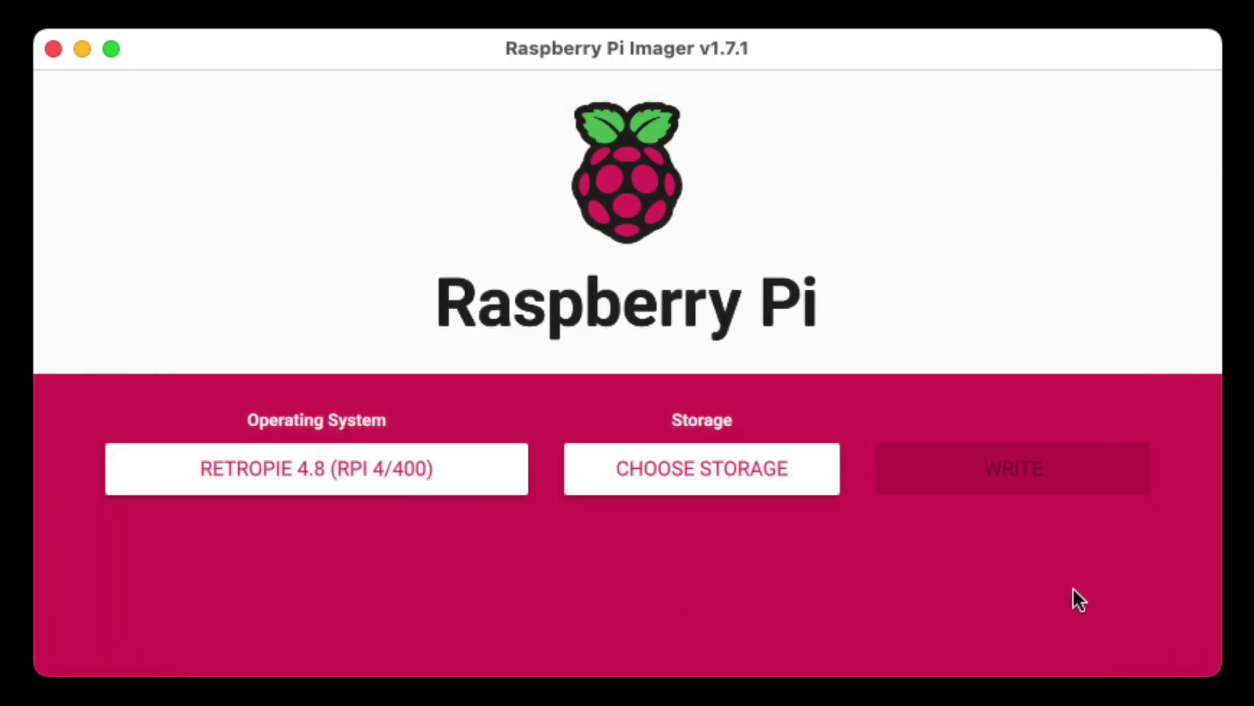
left_click(347, 477)
scroll(364, 555, "up", 2)
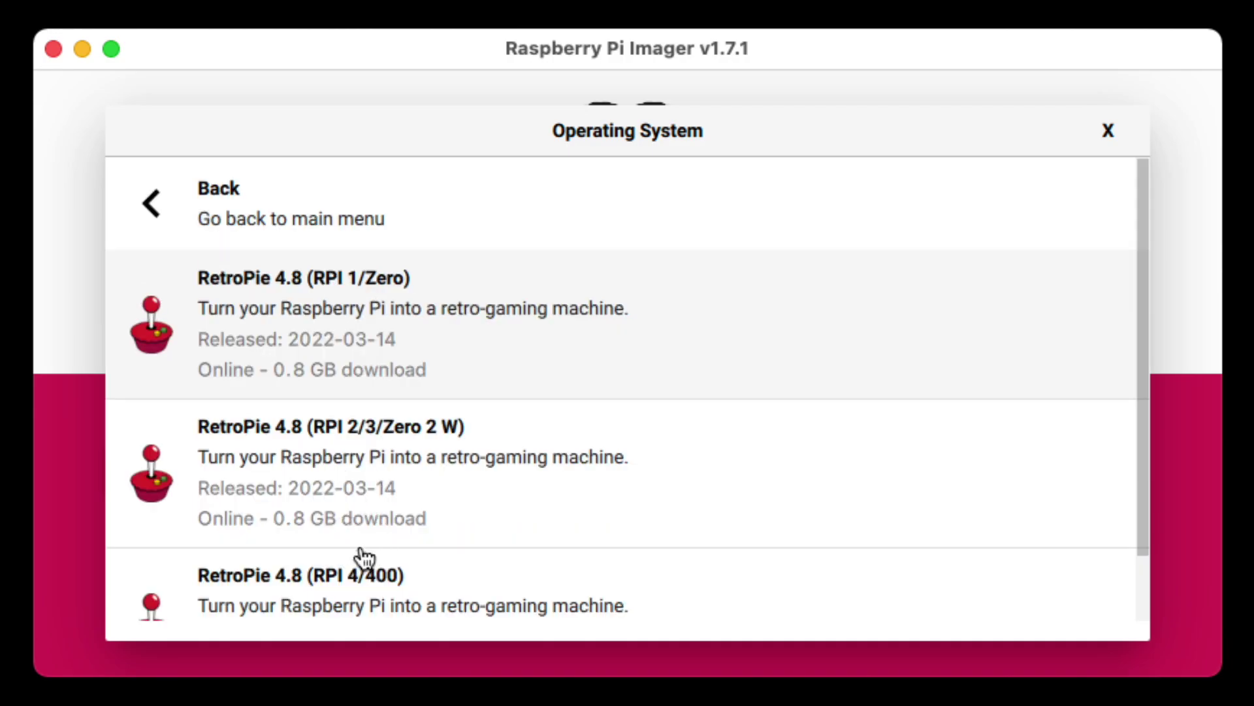
left_click(202, 210)
left_click(213, 202)
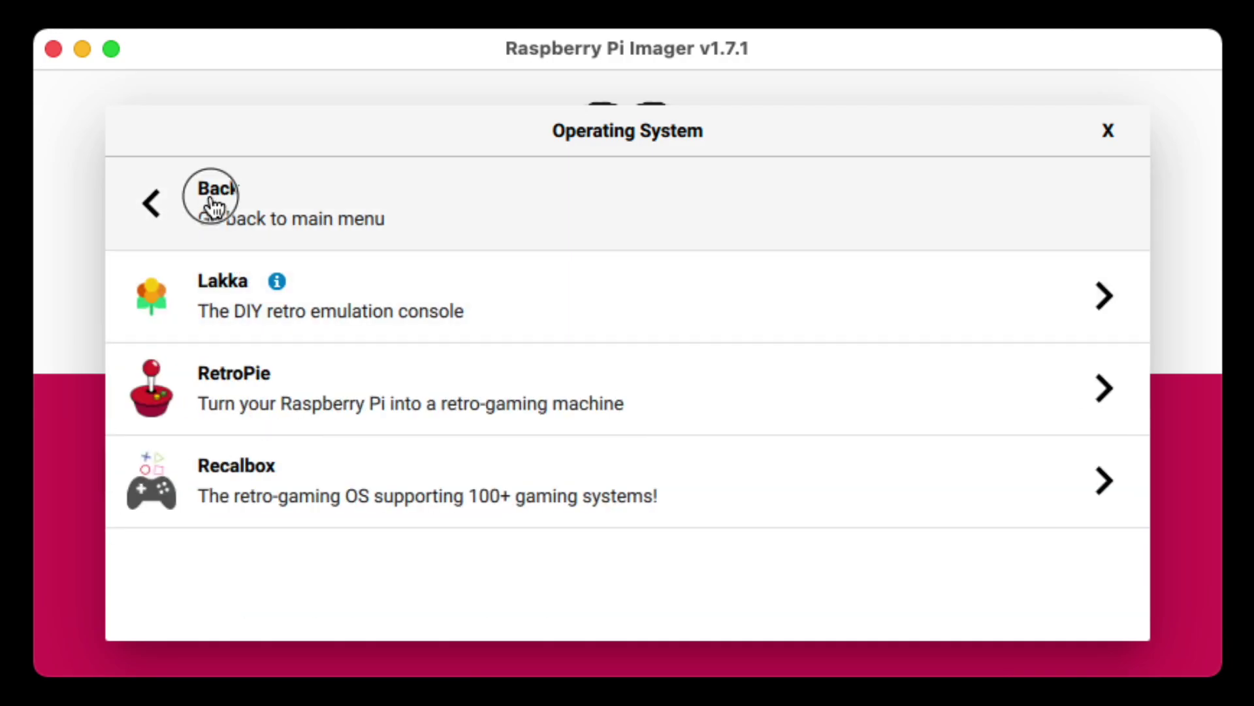
left_click_drag(412, 381, 392, 591)
left_click(333, 349)
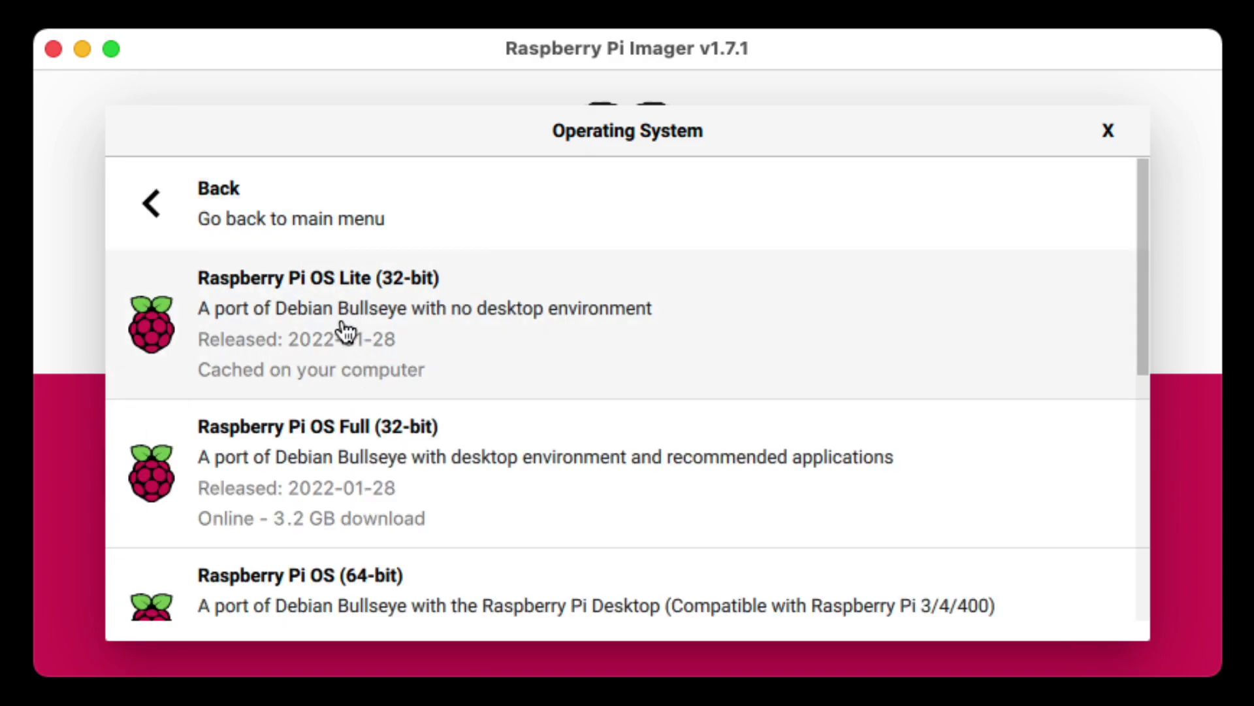
left_click(341, 330)
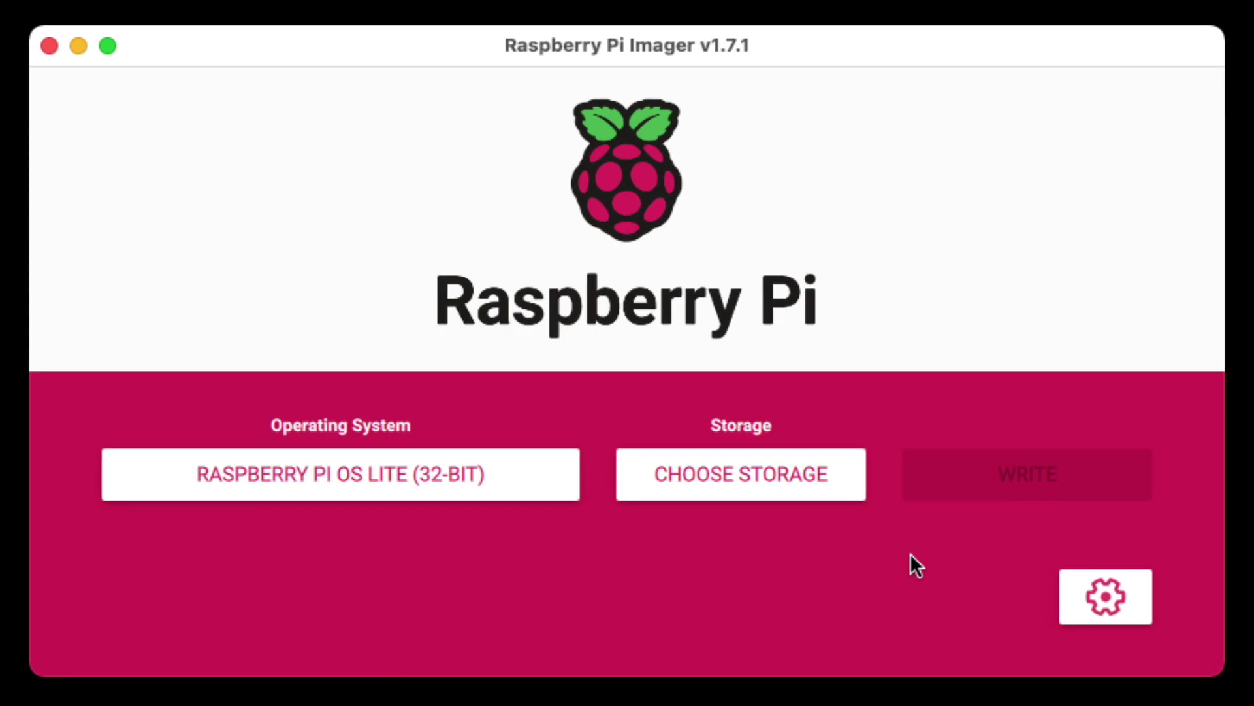
Step: Open Advanced options, declining to prefill the wifi password from the system keychain
left_click(1097, 590)
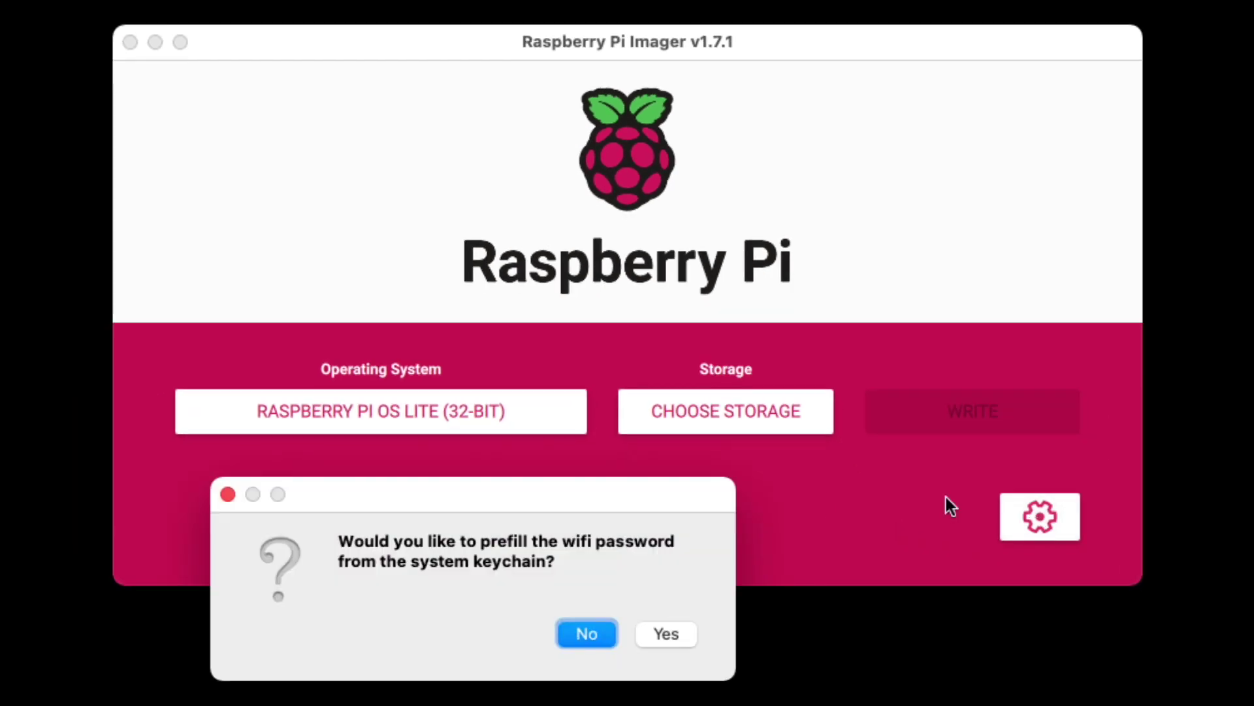
left_click_drag(642, 500, 784, 215)
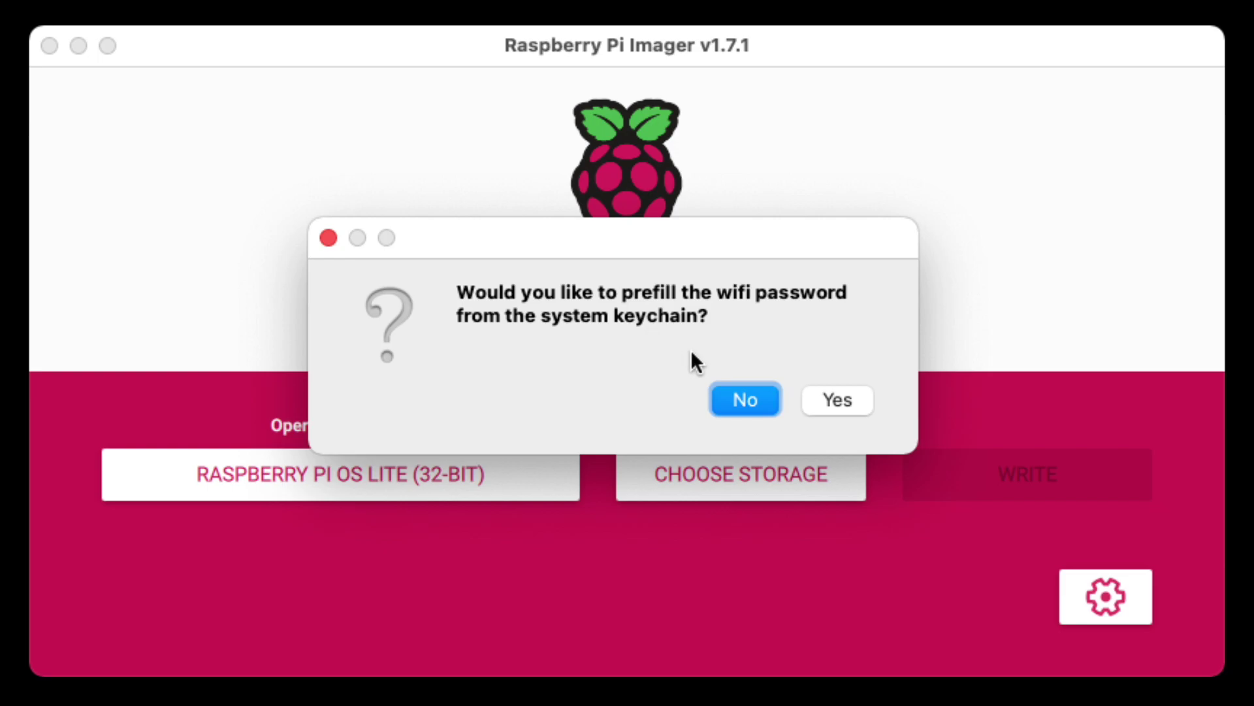
left_click(746, 397)
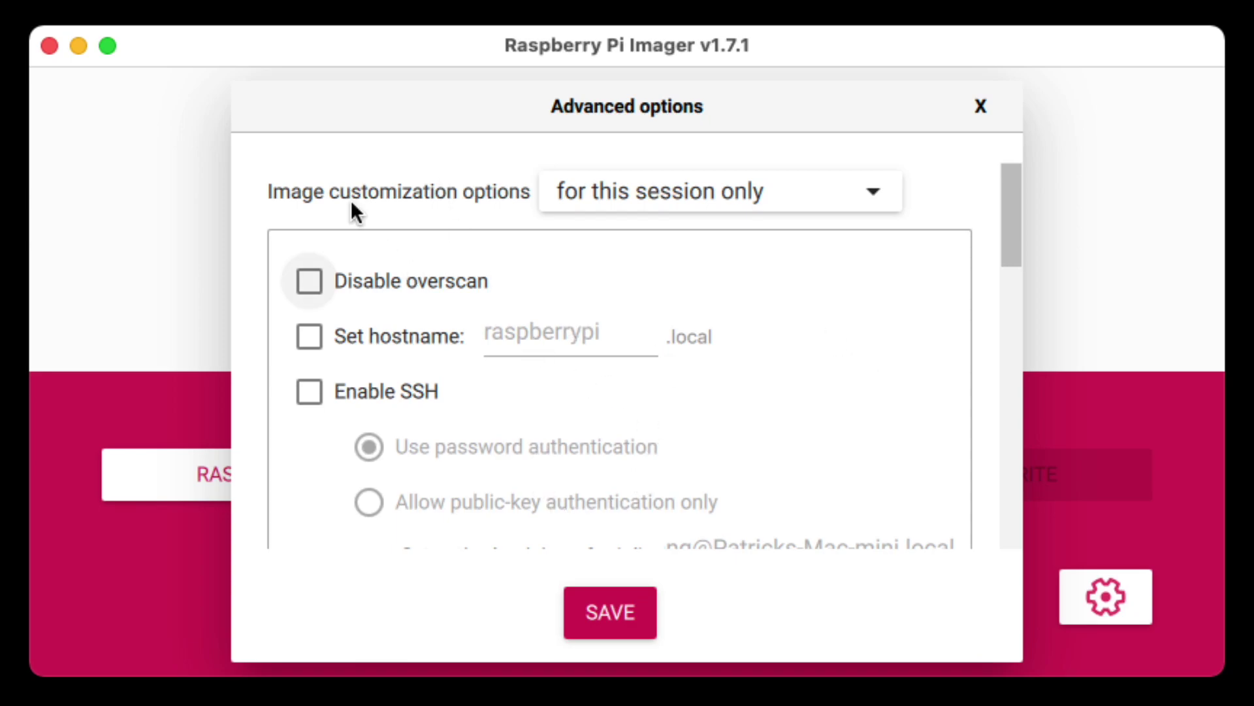
Step: Keep image customization on 'for this session only' and scroll down to the hostname setting
left_click(625, 198)
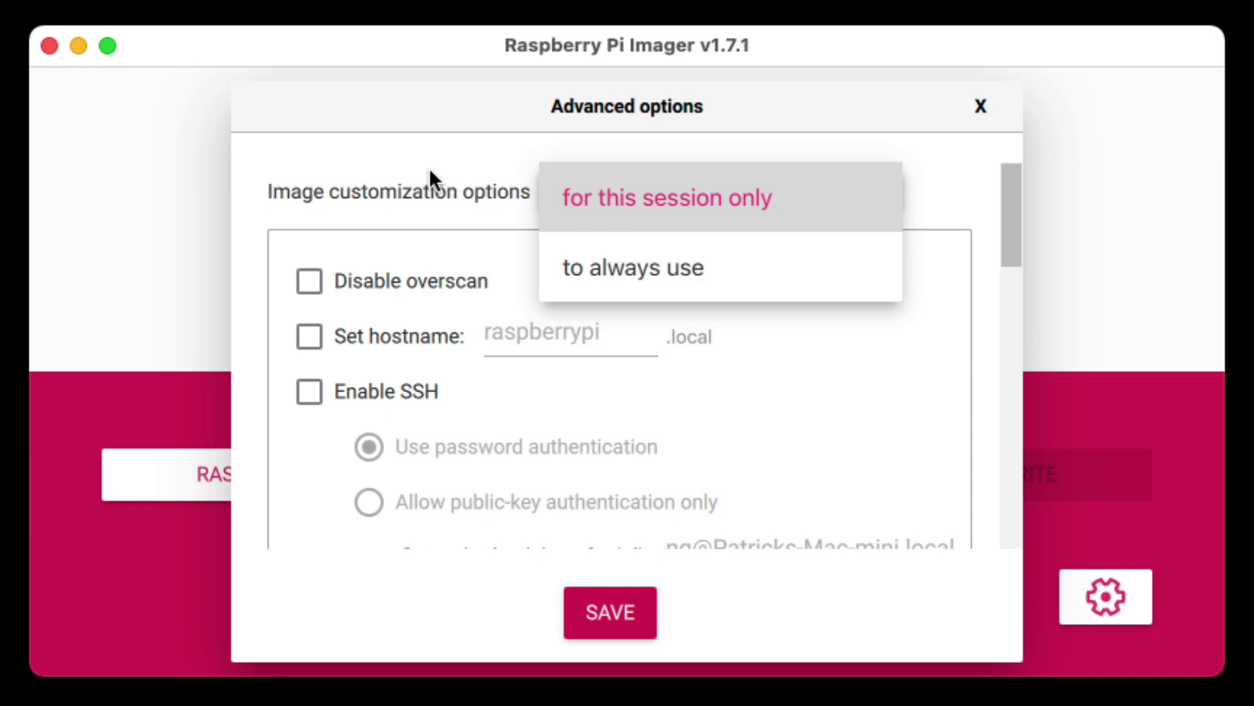
left_click(440, 189)
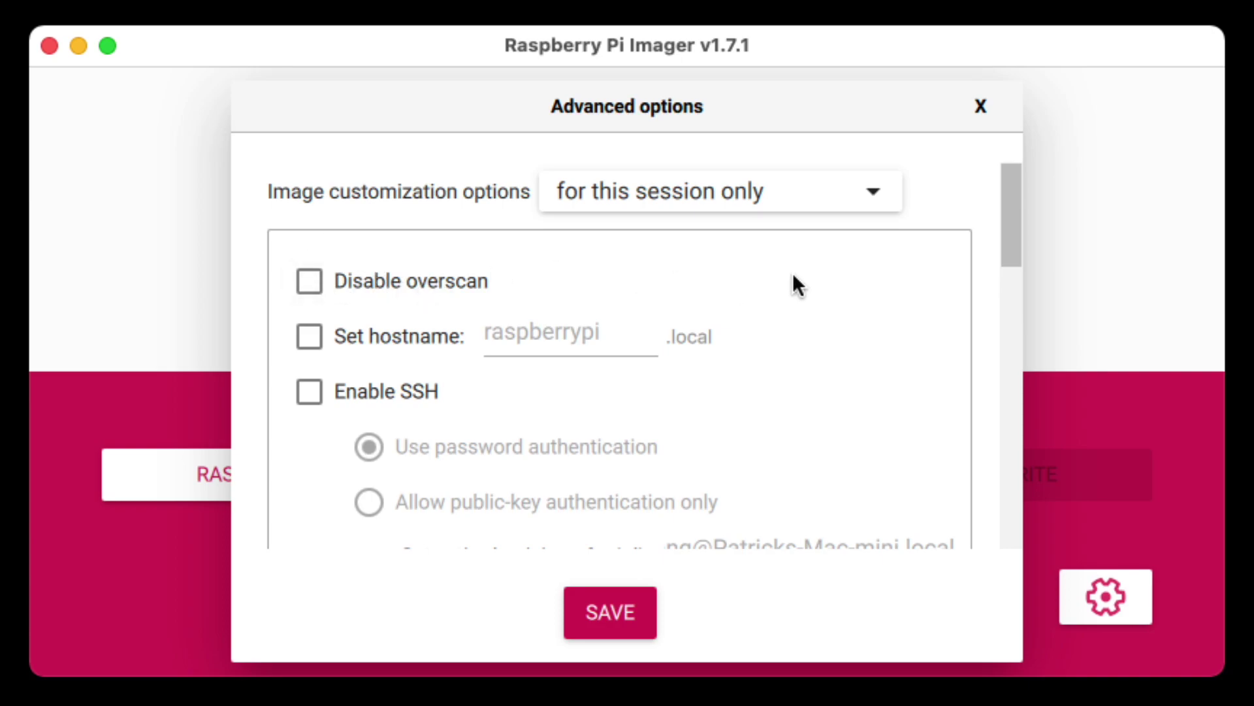
scroll(503, 366, "down", 1)
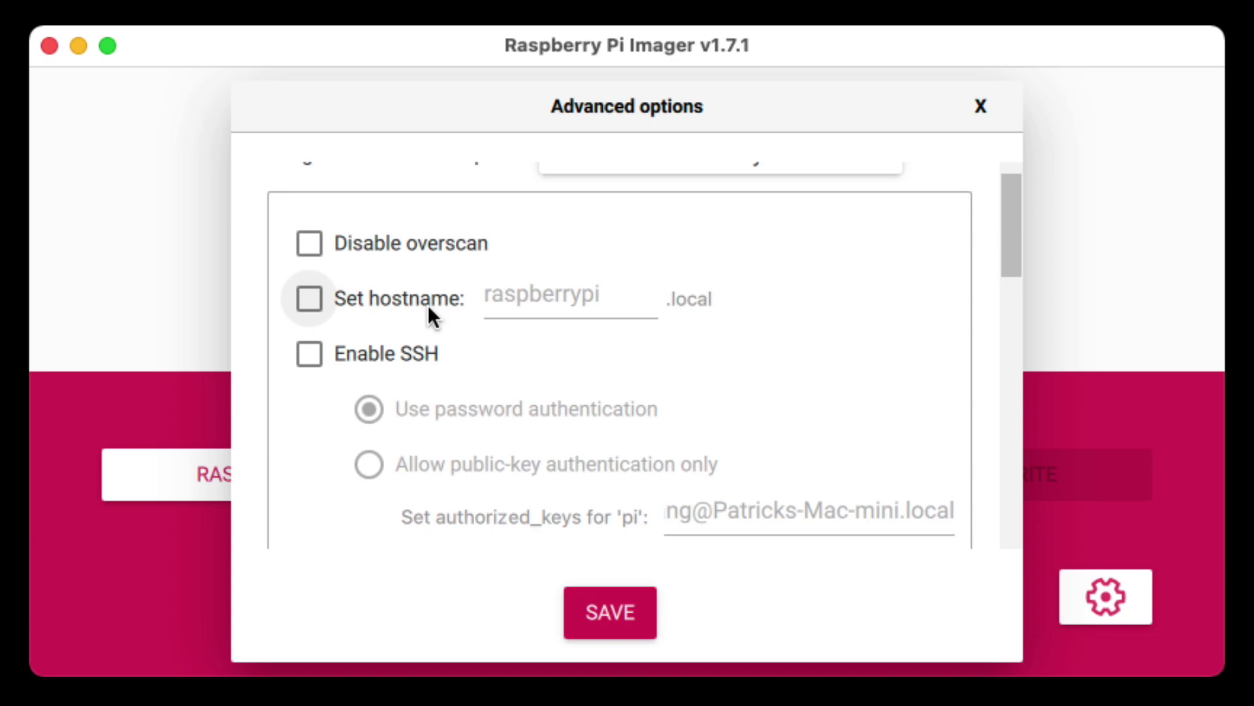
Step: Enable Set hostname and replace the default raspberrypi with a personalised hostname
left_click(309, 298)
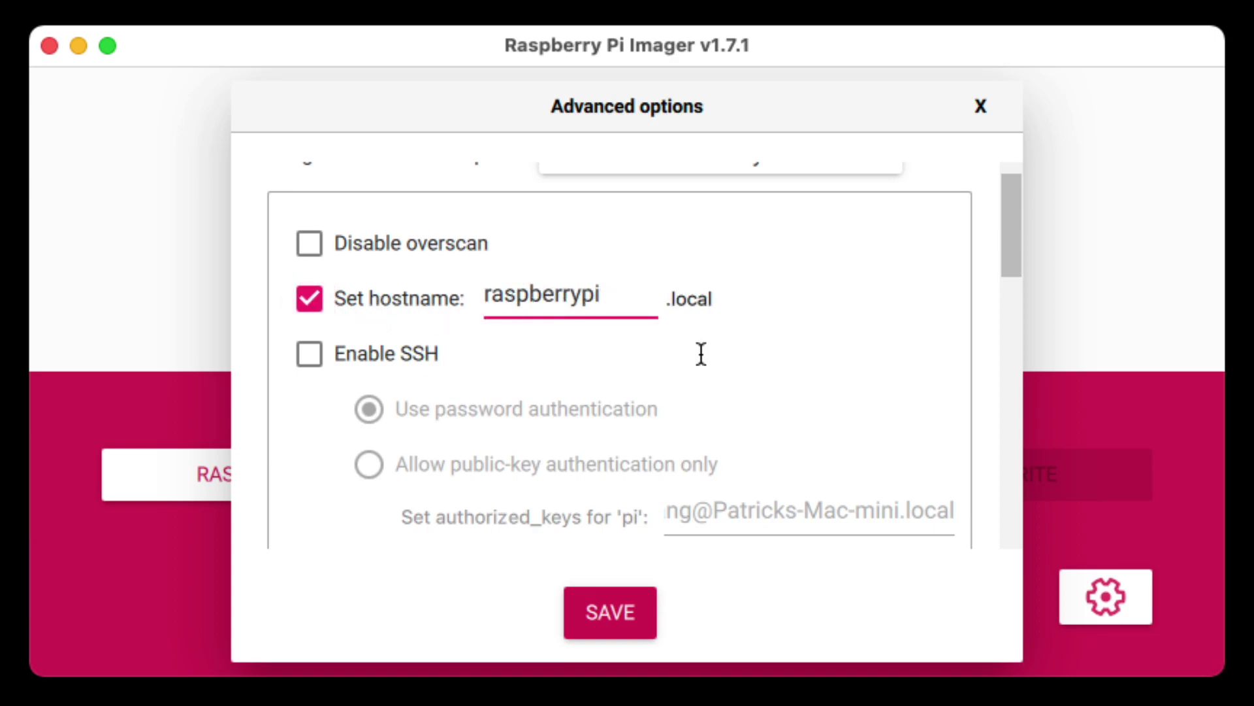
key("Left")
key("Left")
key("BackSpace")
key("BackSpace")
key("BackSpace")
key("BackSpace")
key("BackSpace")
key("BackSpace")
key("BackSpace")
key("BackSpace")
type("patrick")
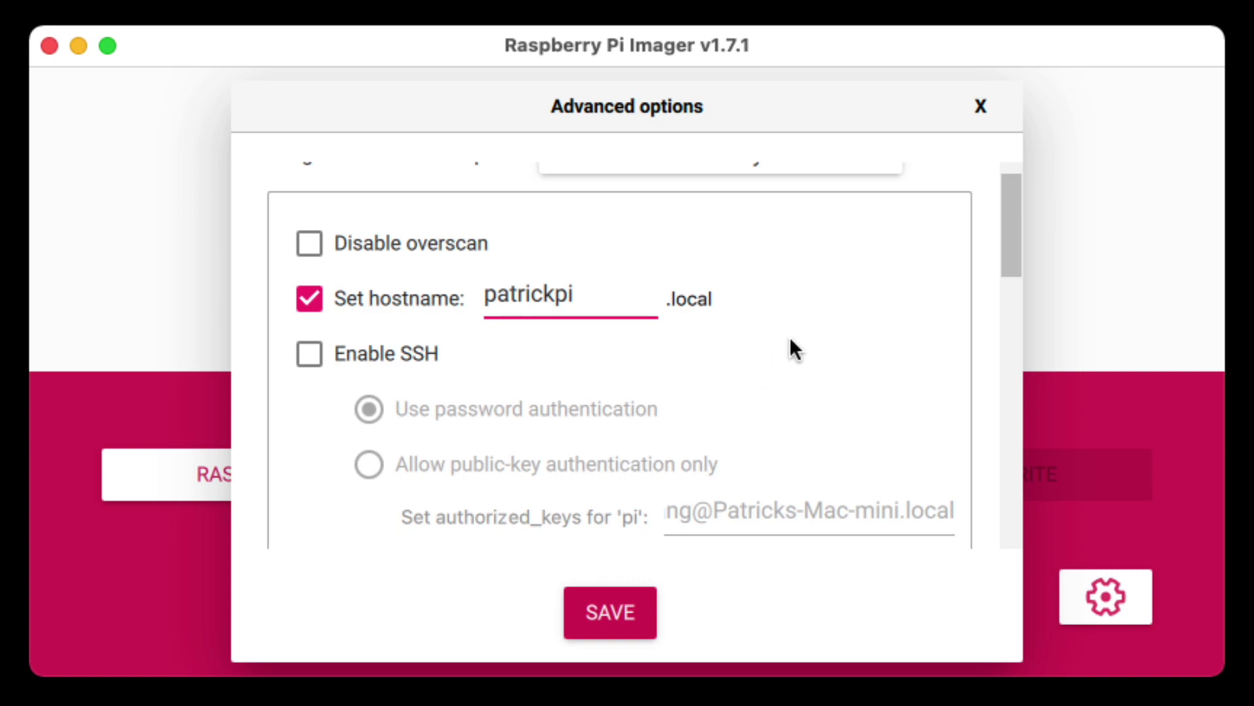
left_click(532, 376)
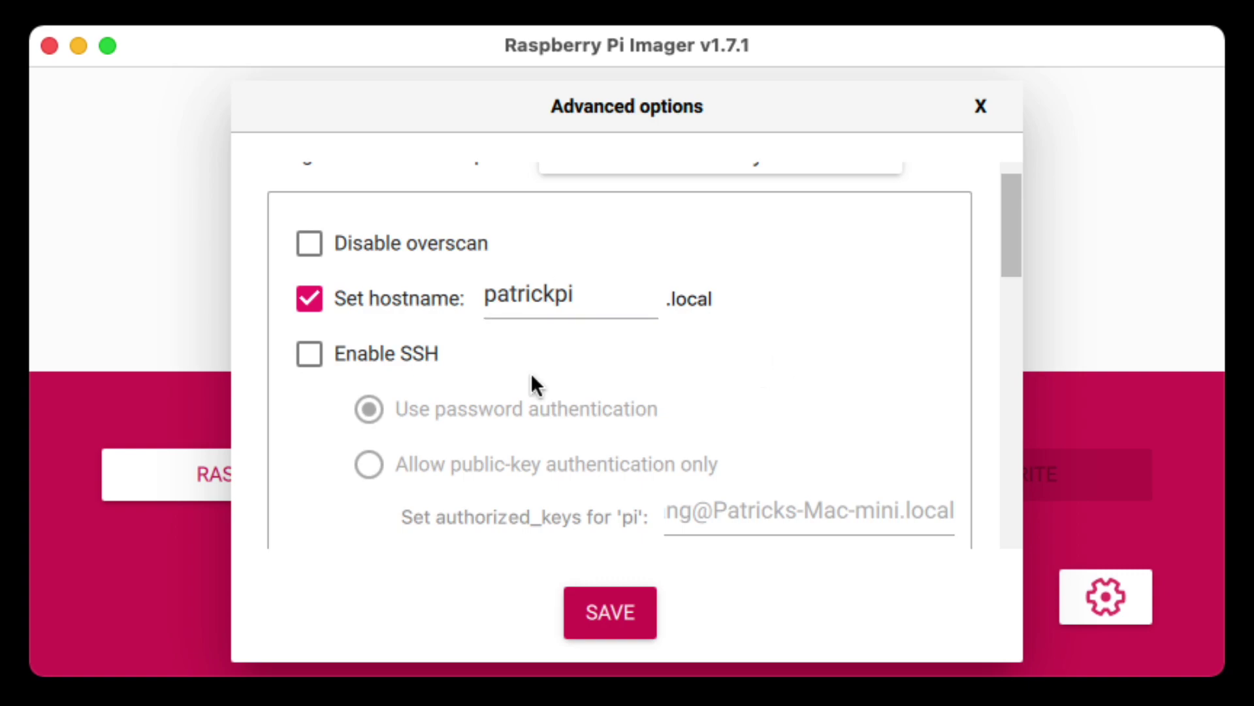
Step: Enable SSH with password authentication, leaving username pi filled in
left_click(310, 357)
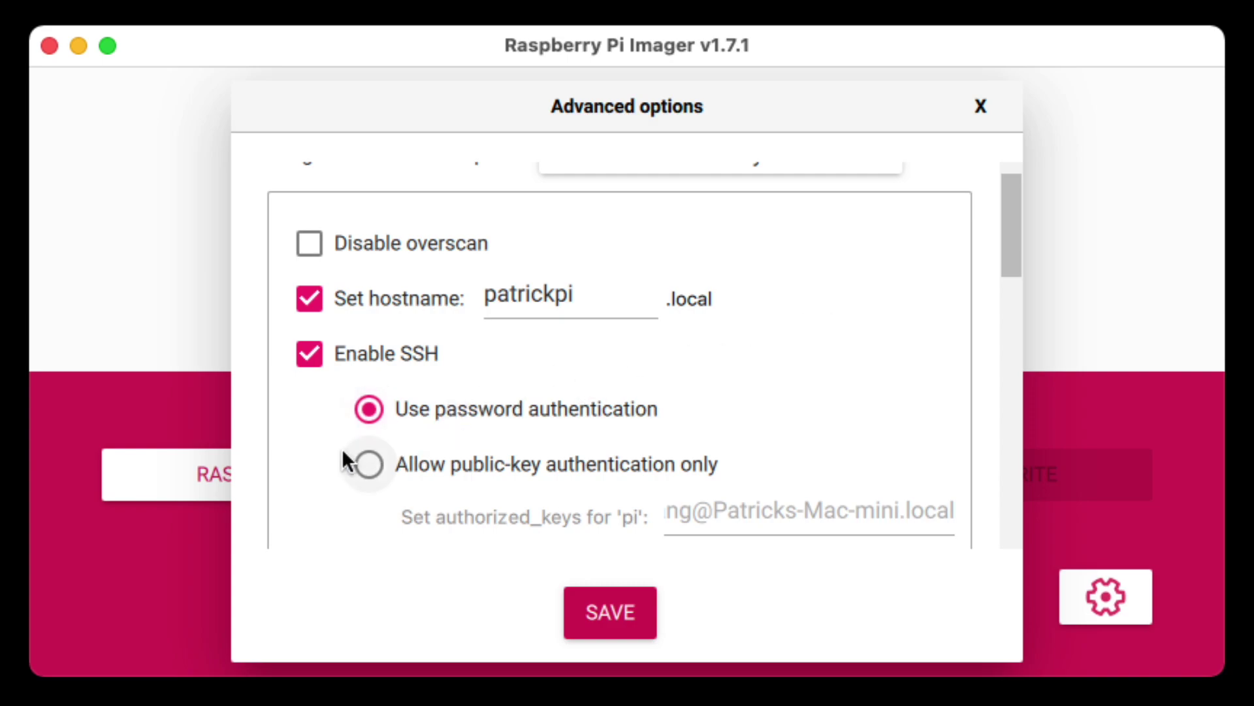
scroll(315, 426, "down", 4)
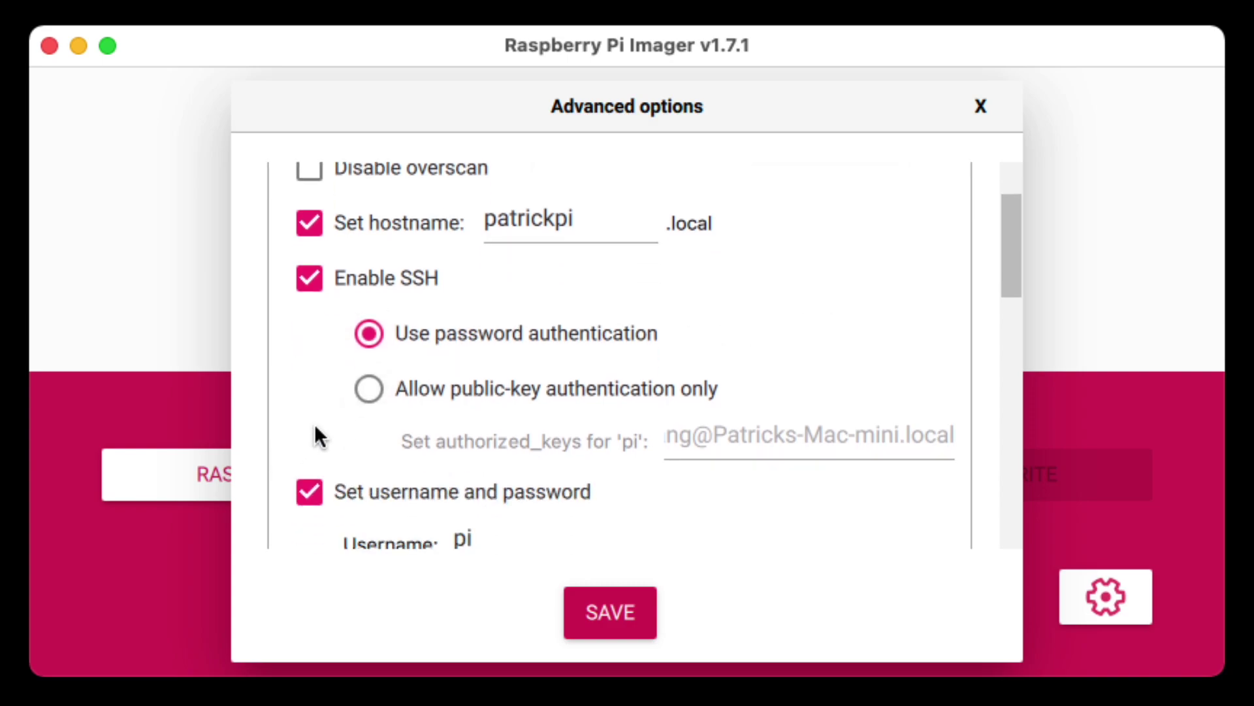
scroll(315, 425, "down", 3)
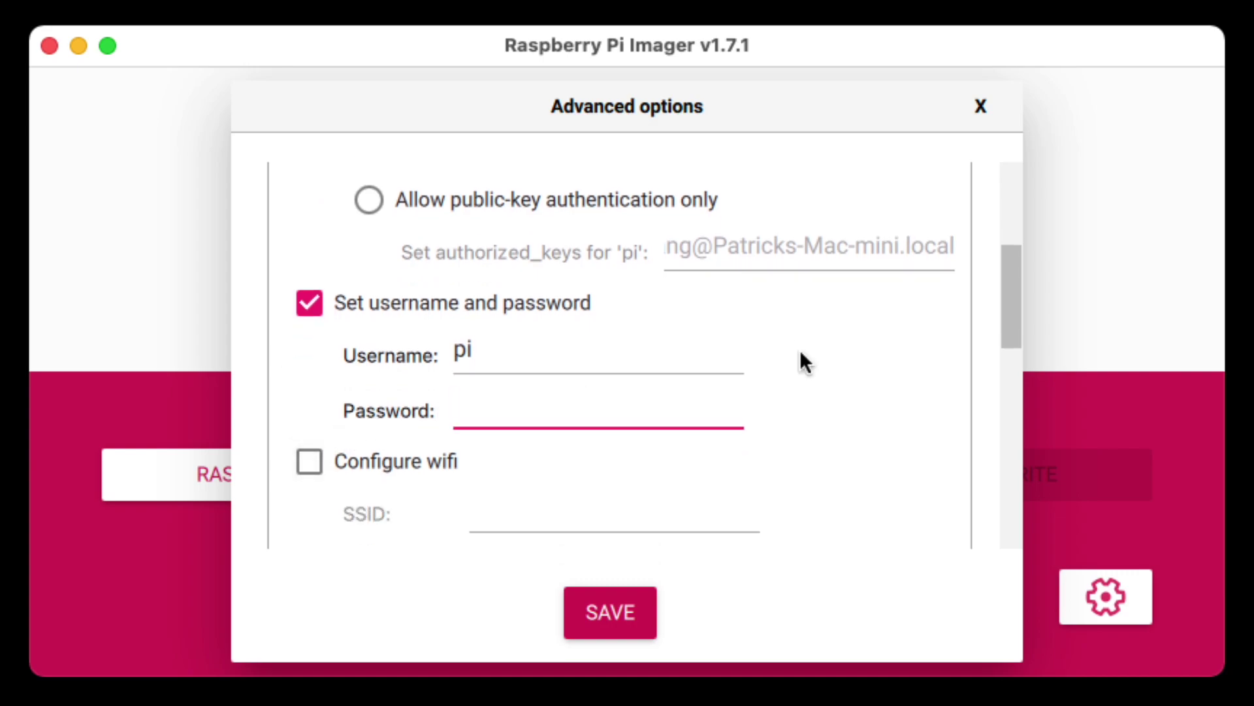
scroll(799, 353, "down", 1)
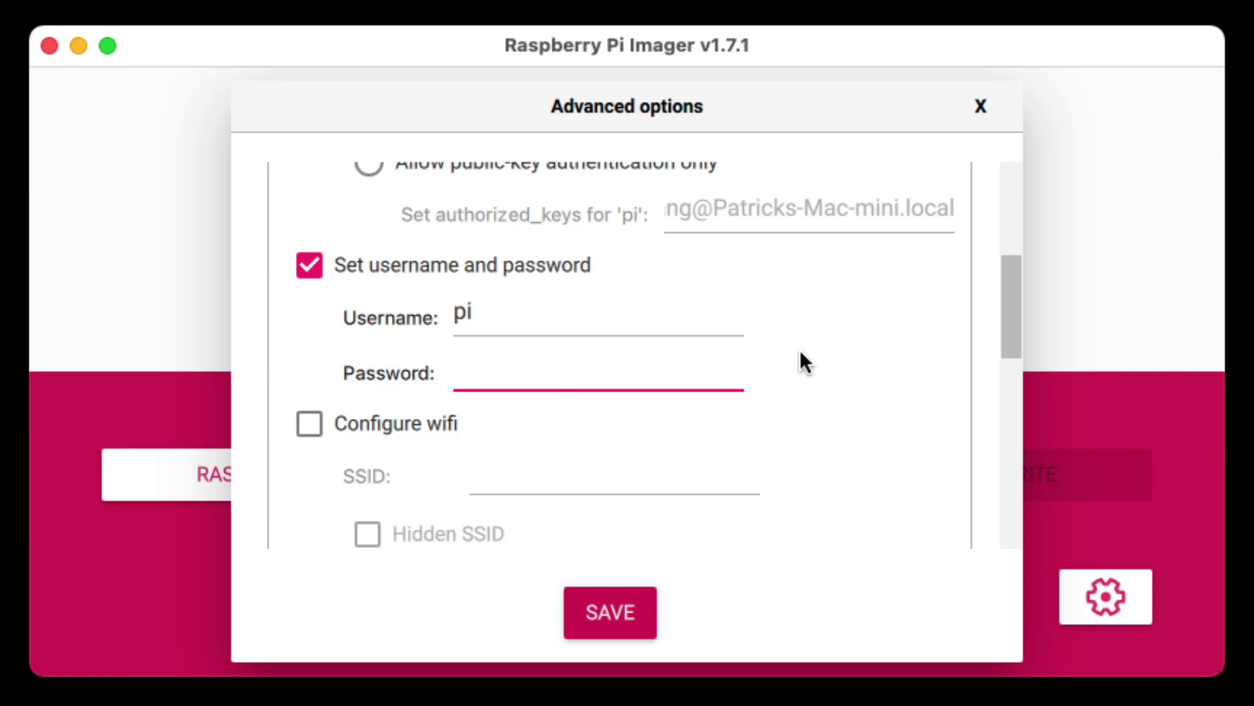
Step: Enable wifi configuration and set the Wifi country to US
scroll(846, 353, "down", 2)
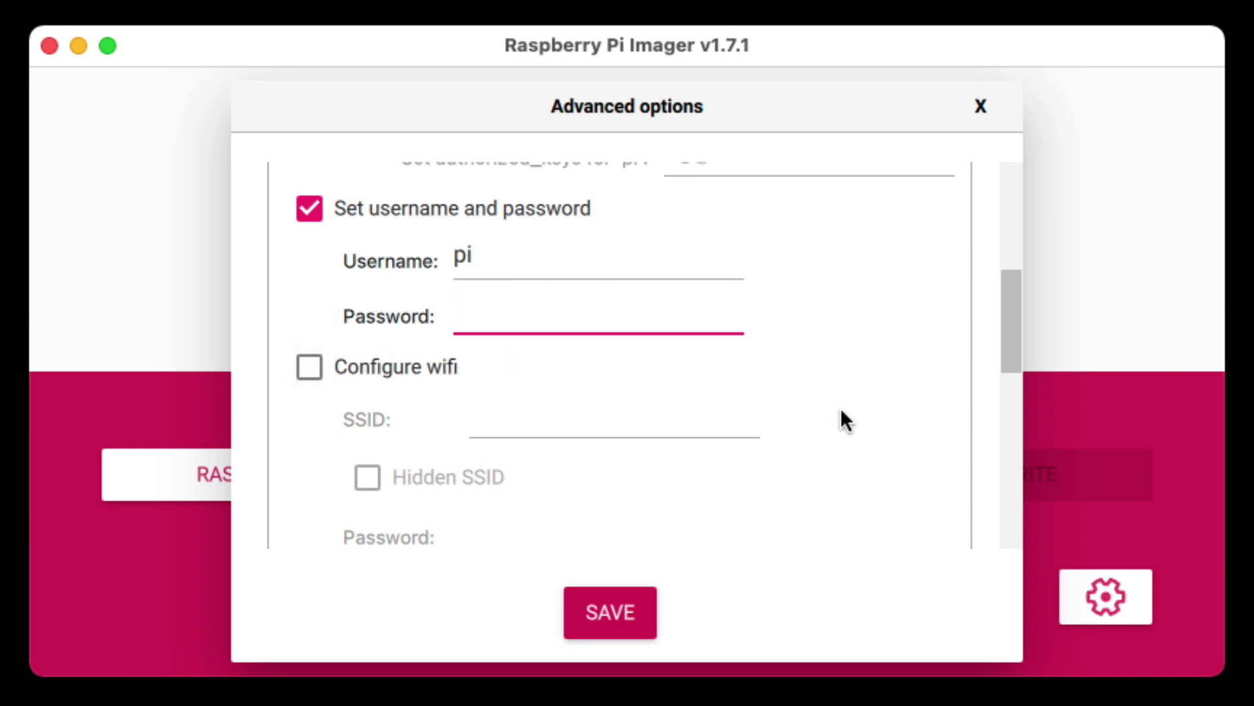
left_click(301, 370)
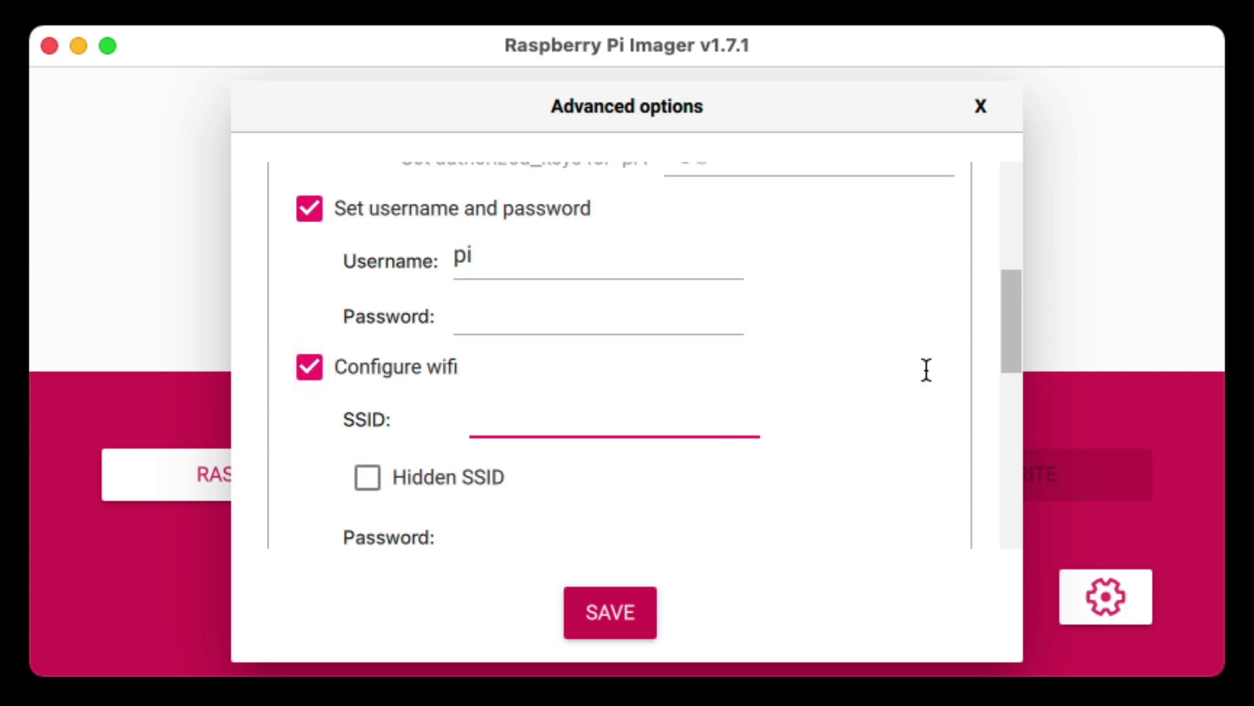
scroll(860, 386, "down", 2)
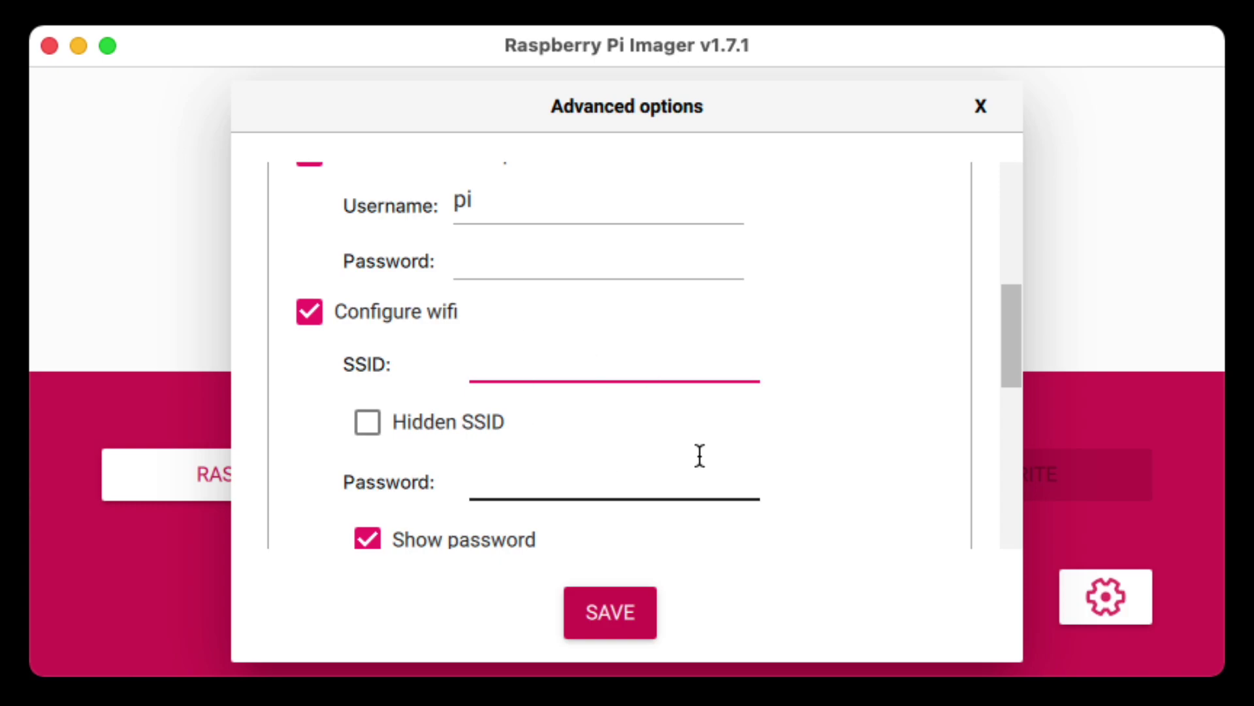
scroll(699, 457, "down", 4)
scroll(698, 458, "down", 1)
left_click(552, 441)
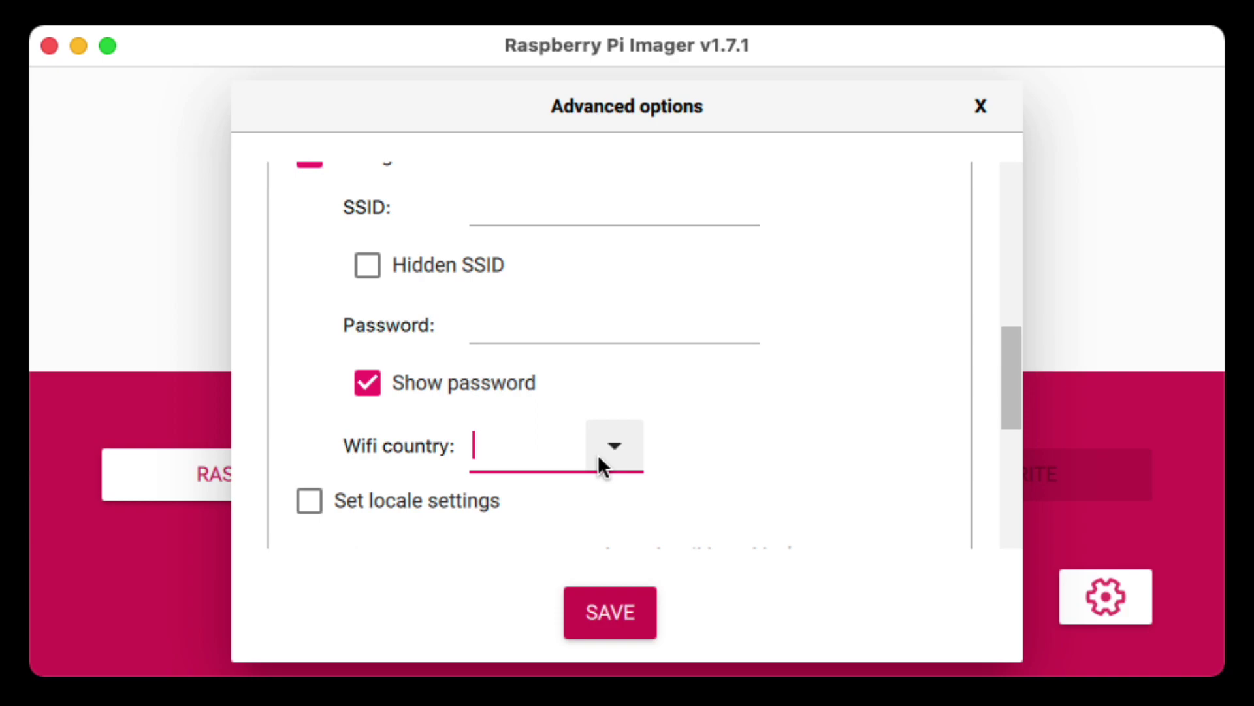
type("G")
left_click(603, 457)
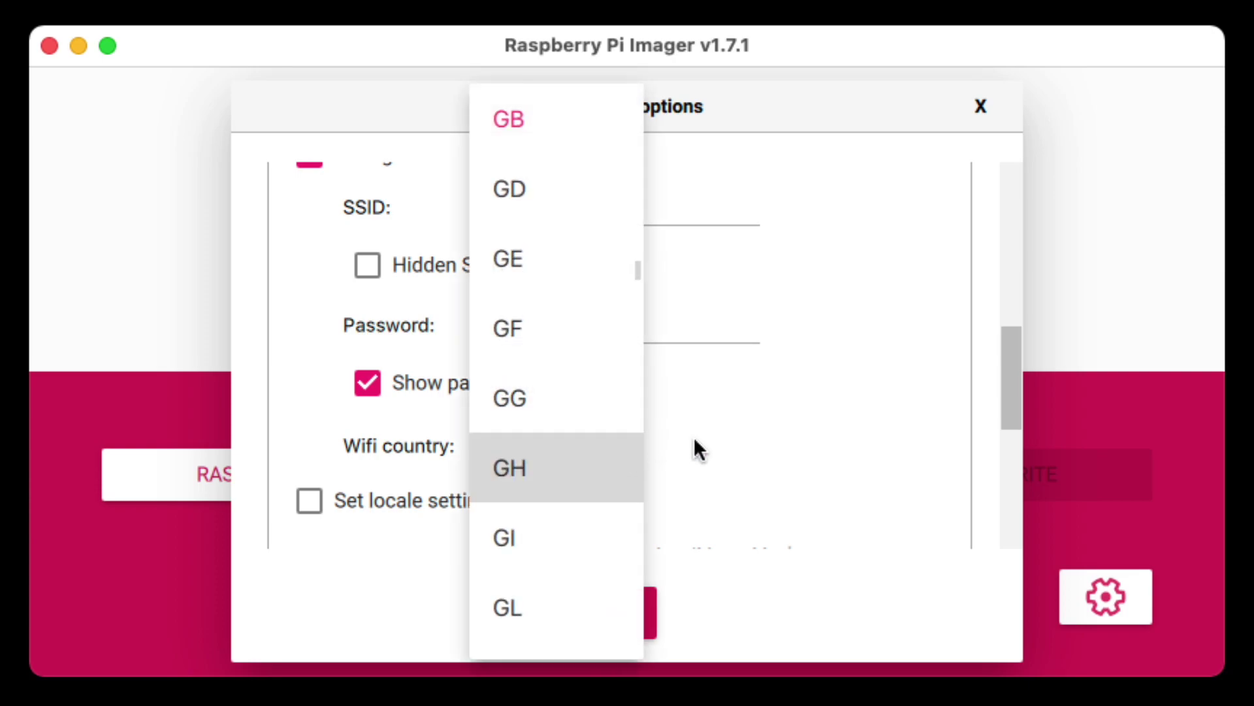
left_click(540, 444)
key("BackSpace")
key("BackSpace")
type("US")
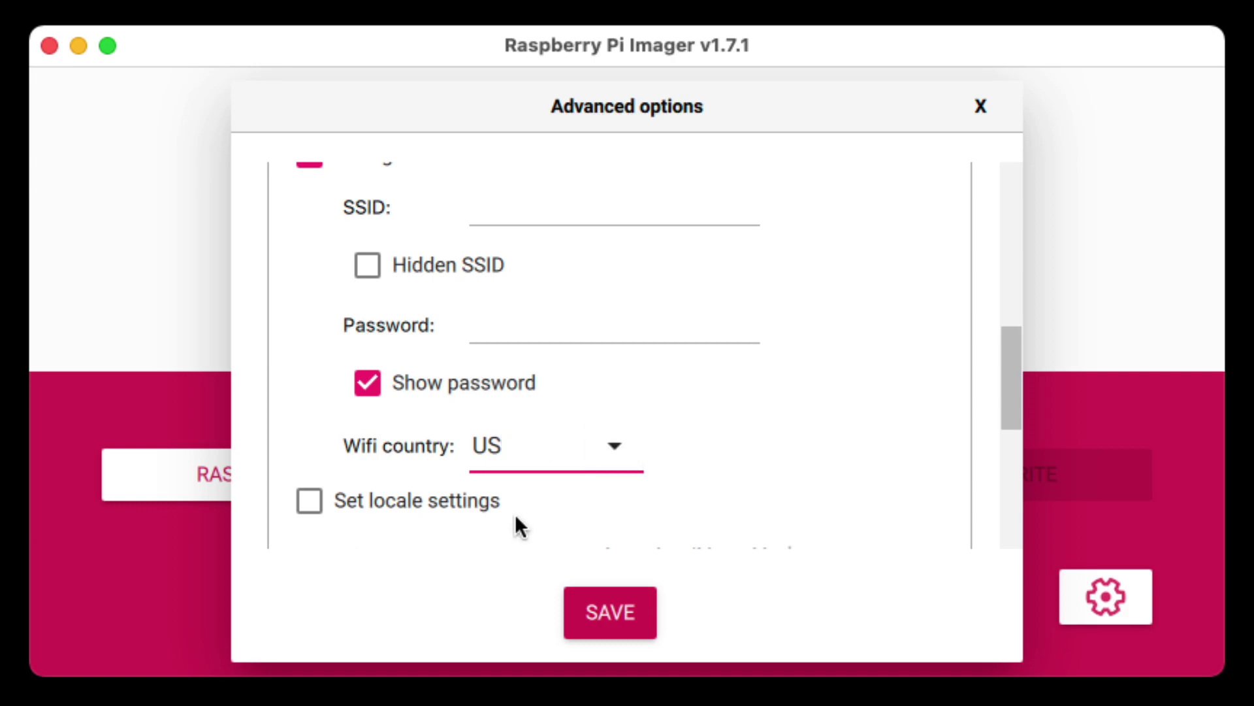
Step: Enable locale settings with America/New_York time zone and us keyboard, then save the advanced options
scroll(568, 516, "down", 10)
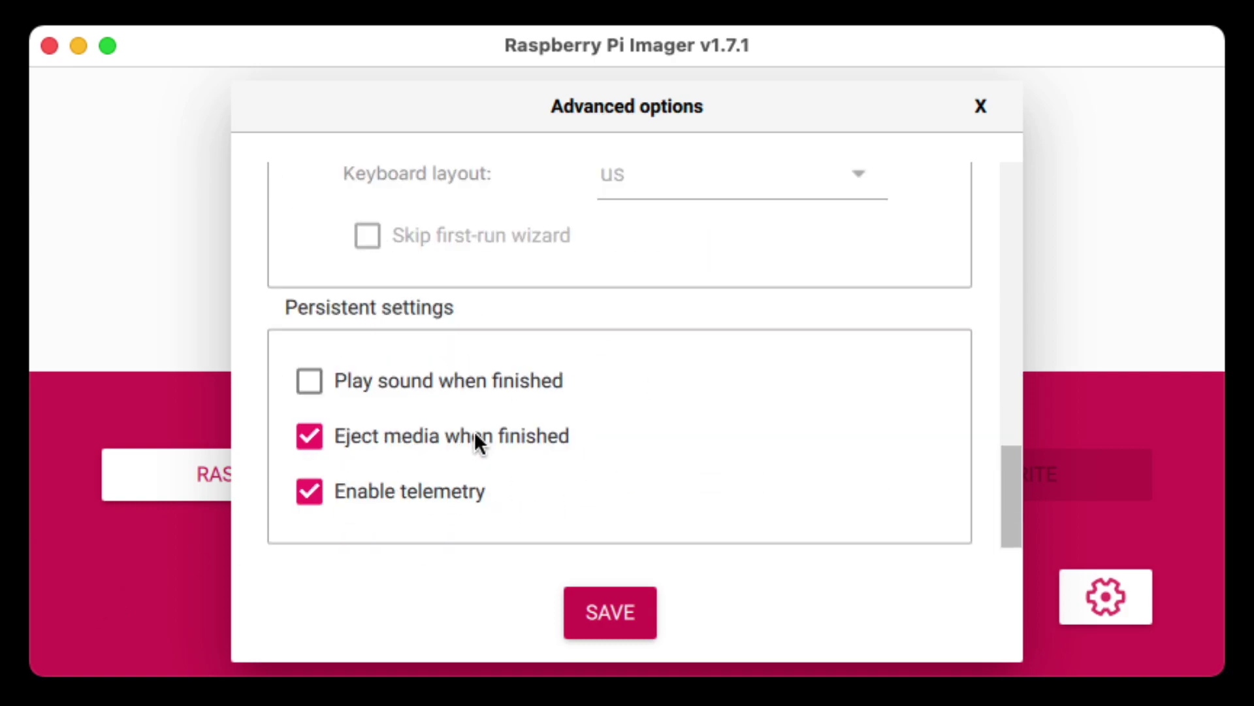
scroll(487, 346, "up", 5)
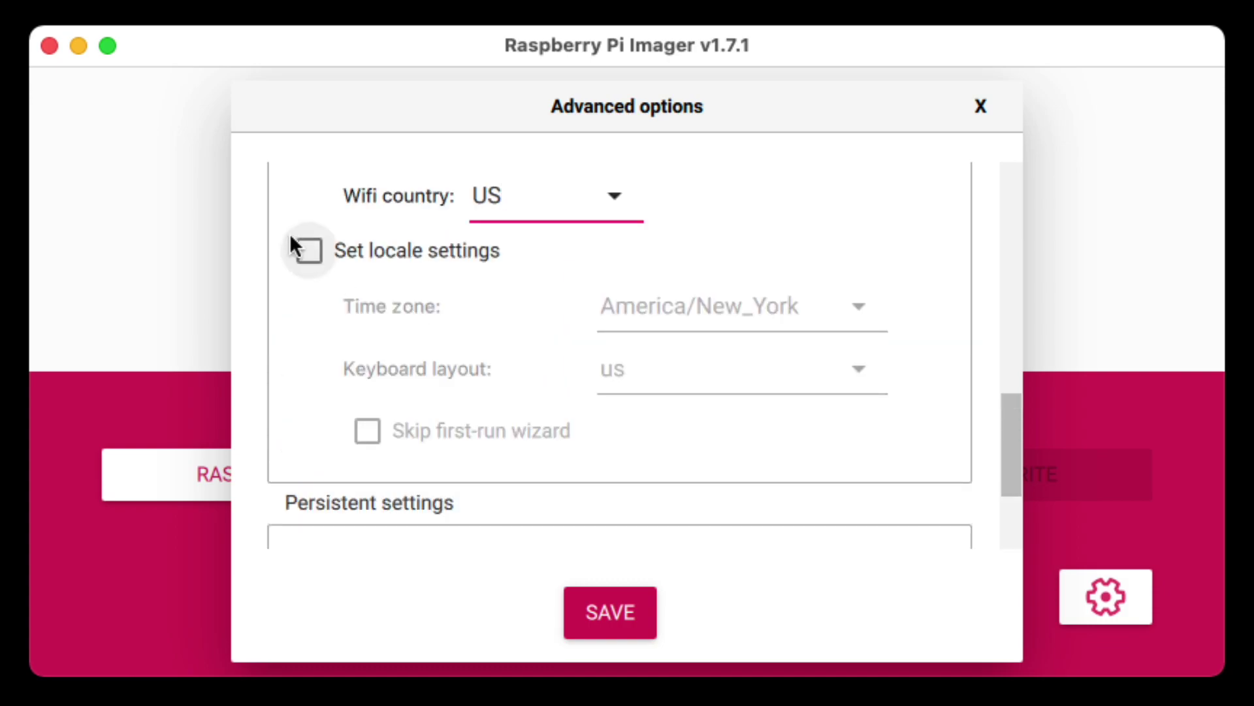
left_click(303, 249)
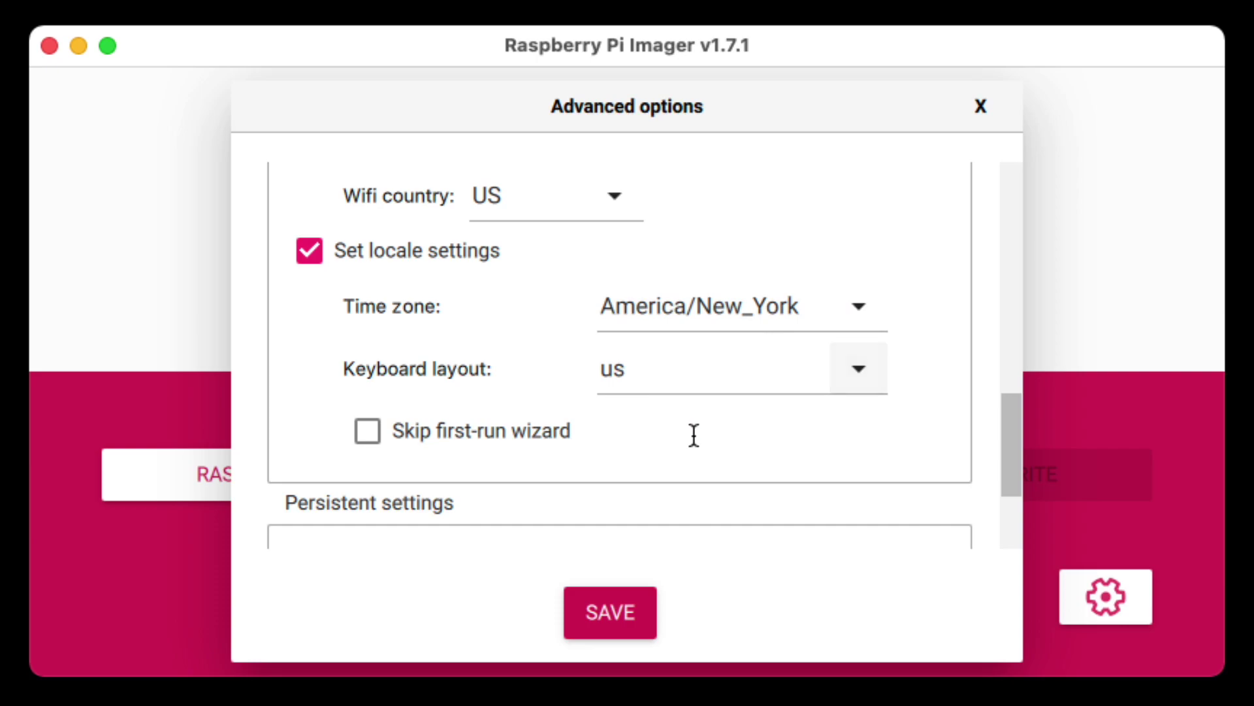
left_click_drag(1008, 446, 1007, 510)
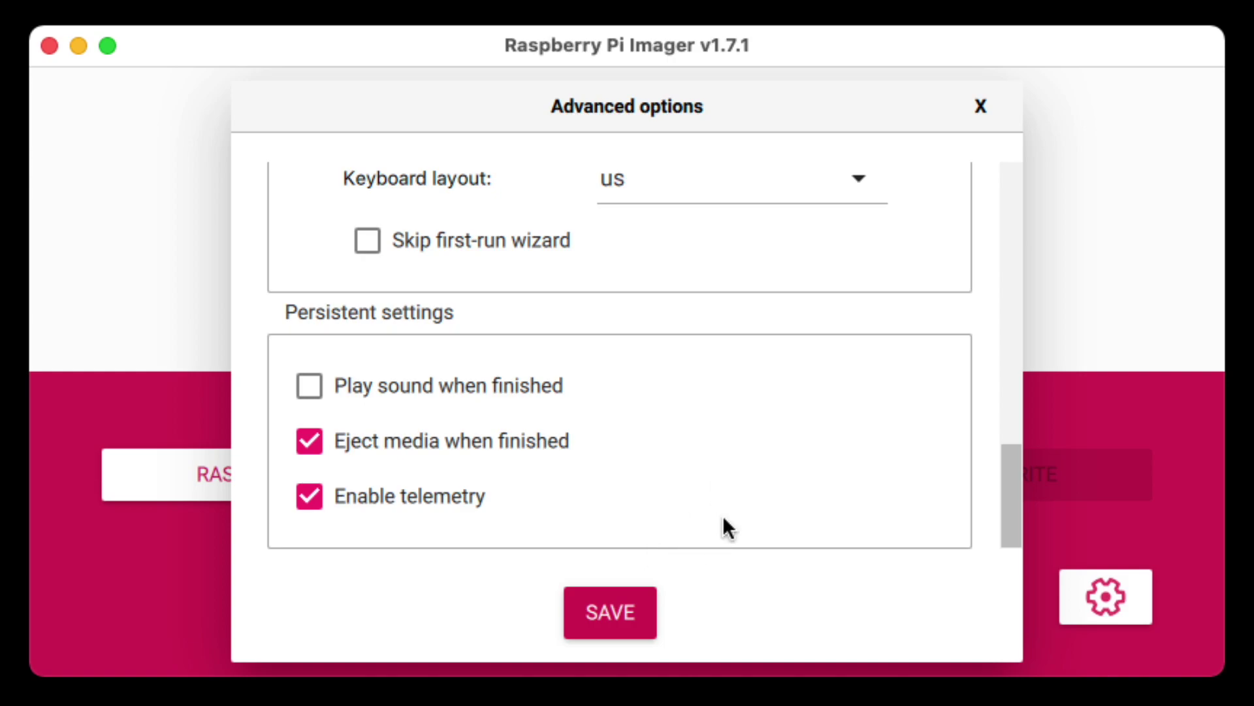
left_click(574, 593)
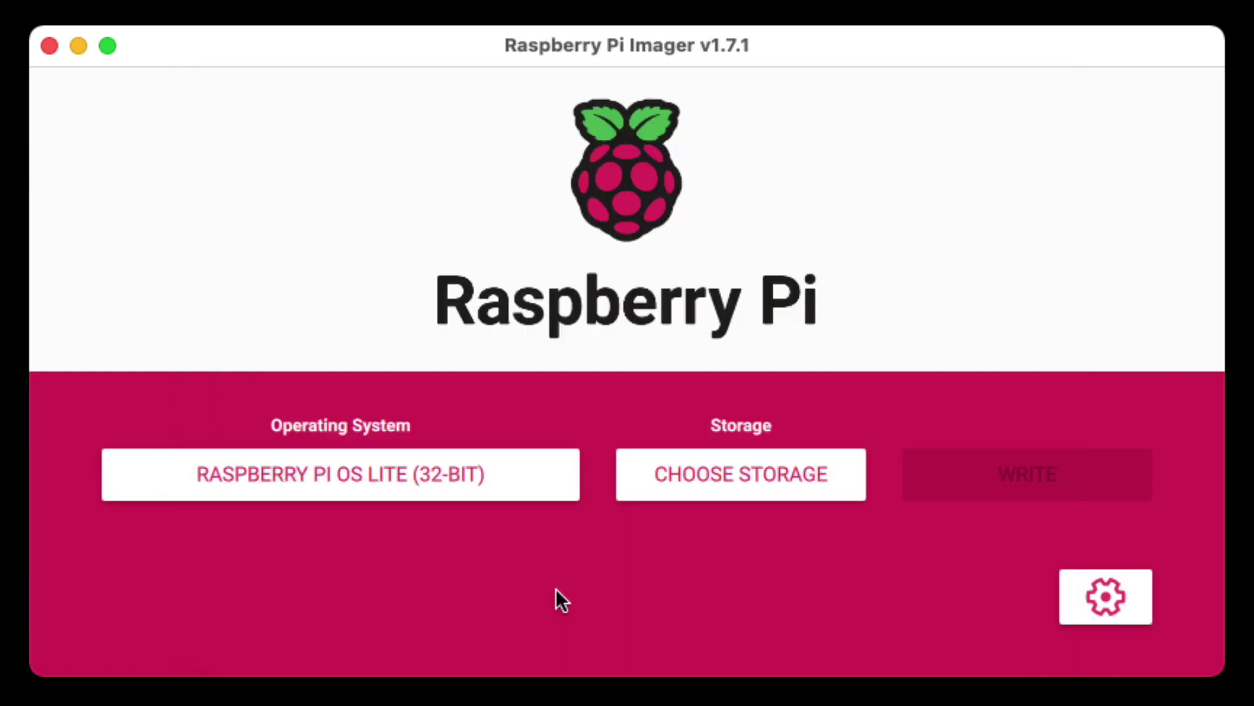